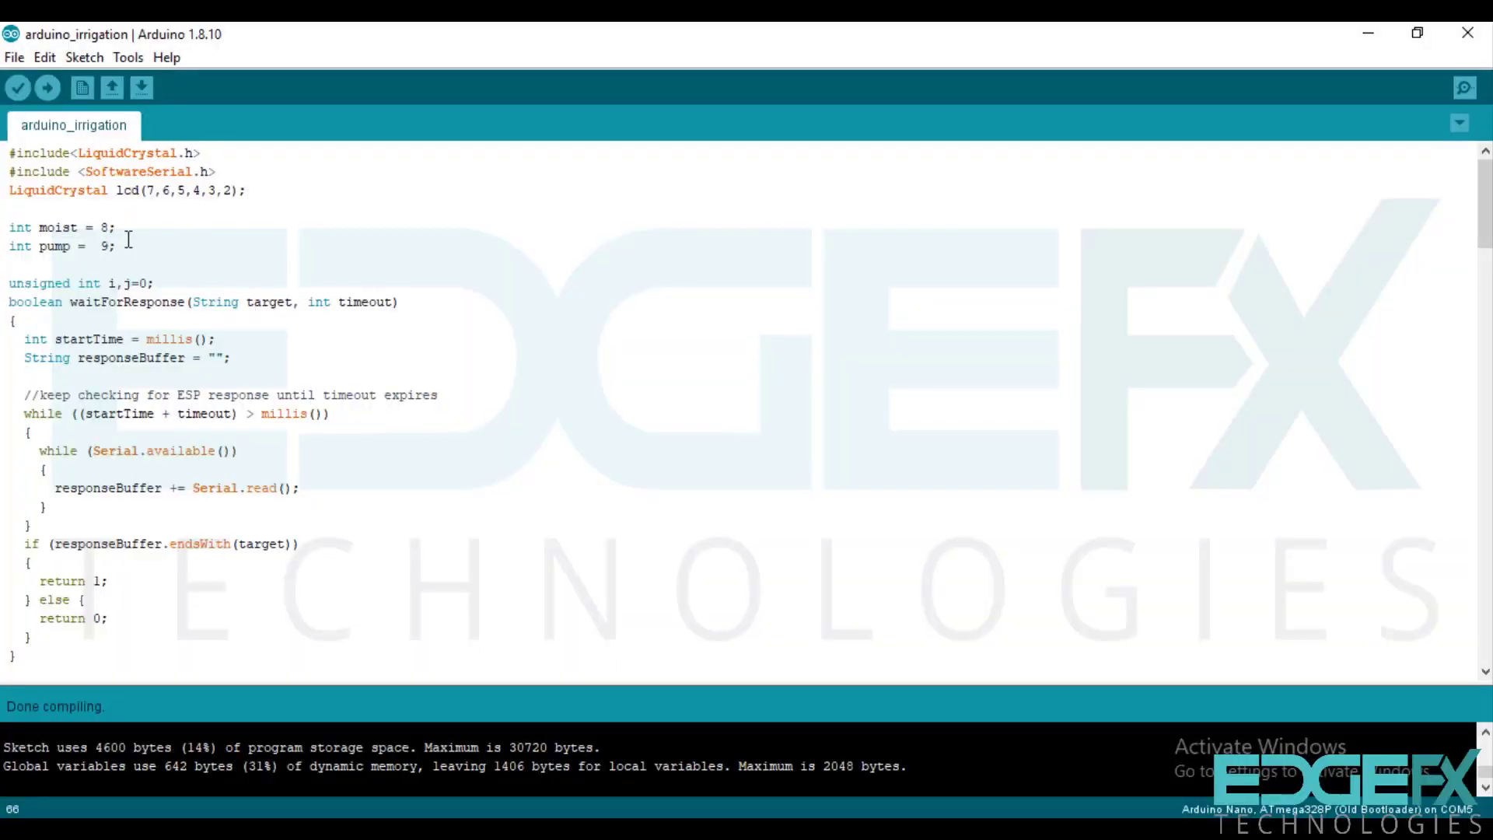
Step: Scroll through the sketch, highlighting the WiFi SSID string and moving to the password line
{"action": "scroll", "coordinate": [128, 237], "scroll_direction": "down", "scroll_amount": 1}
{"action": "scroll", "coordinate": [128, 238], "scroll_direction": "down", "scroll_amount": 8}
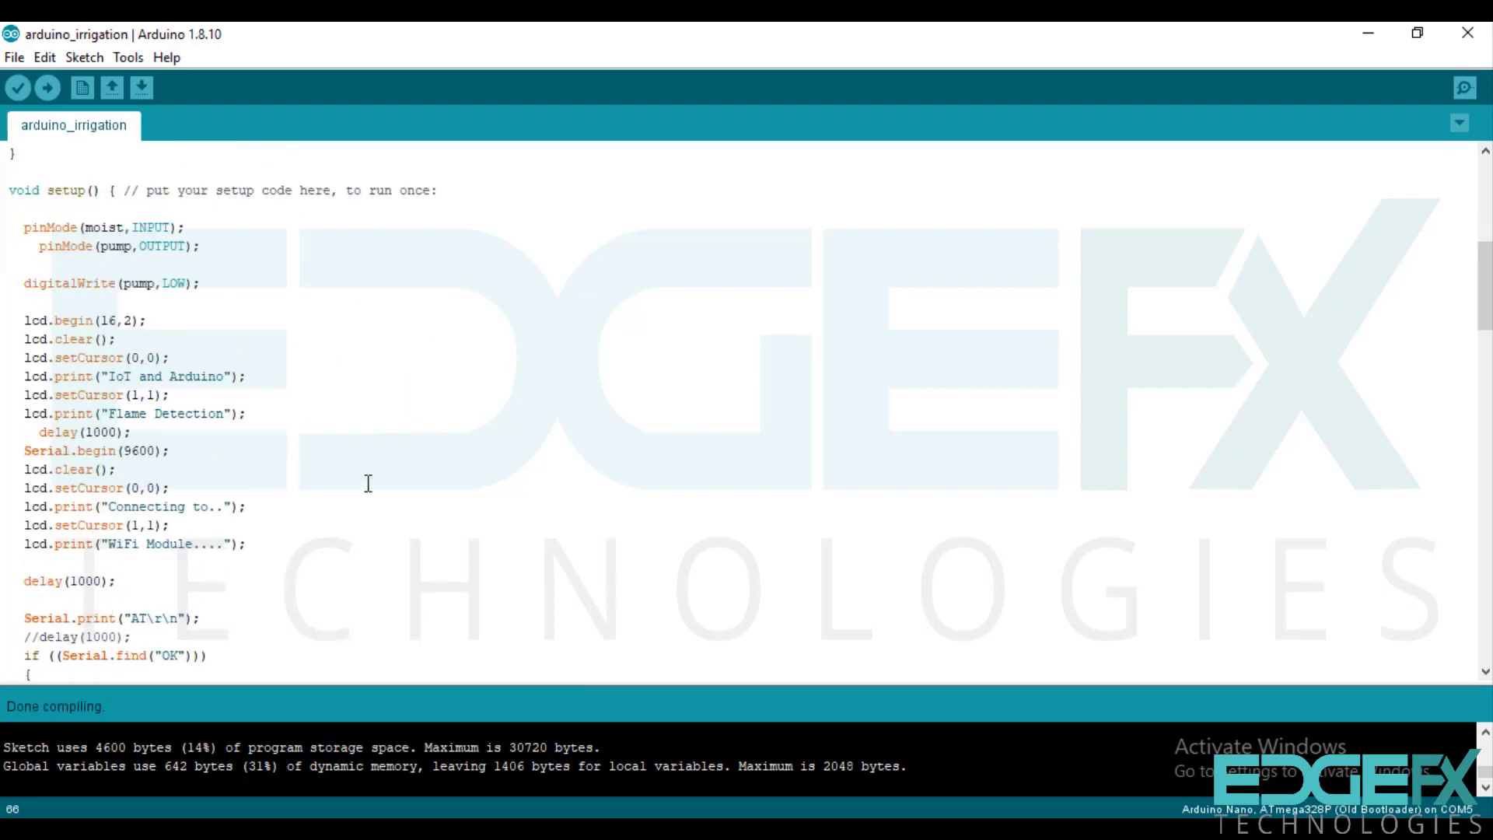
{"action": "scroll", "coordinate": [280, 440], "scroll_direction": "down", "scroll_amount": 4}
{"action": "scroll", "coordinate": [281, 441], "scroll_direction": "down", "scroll_amount": 3}
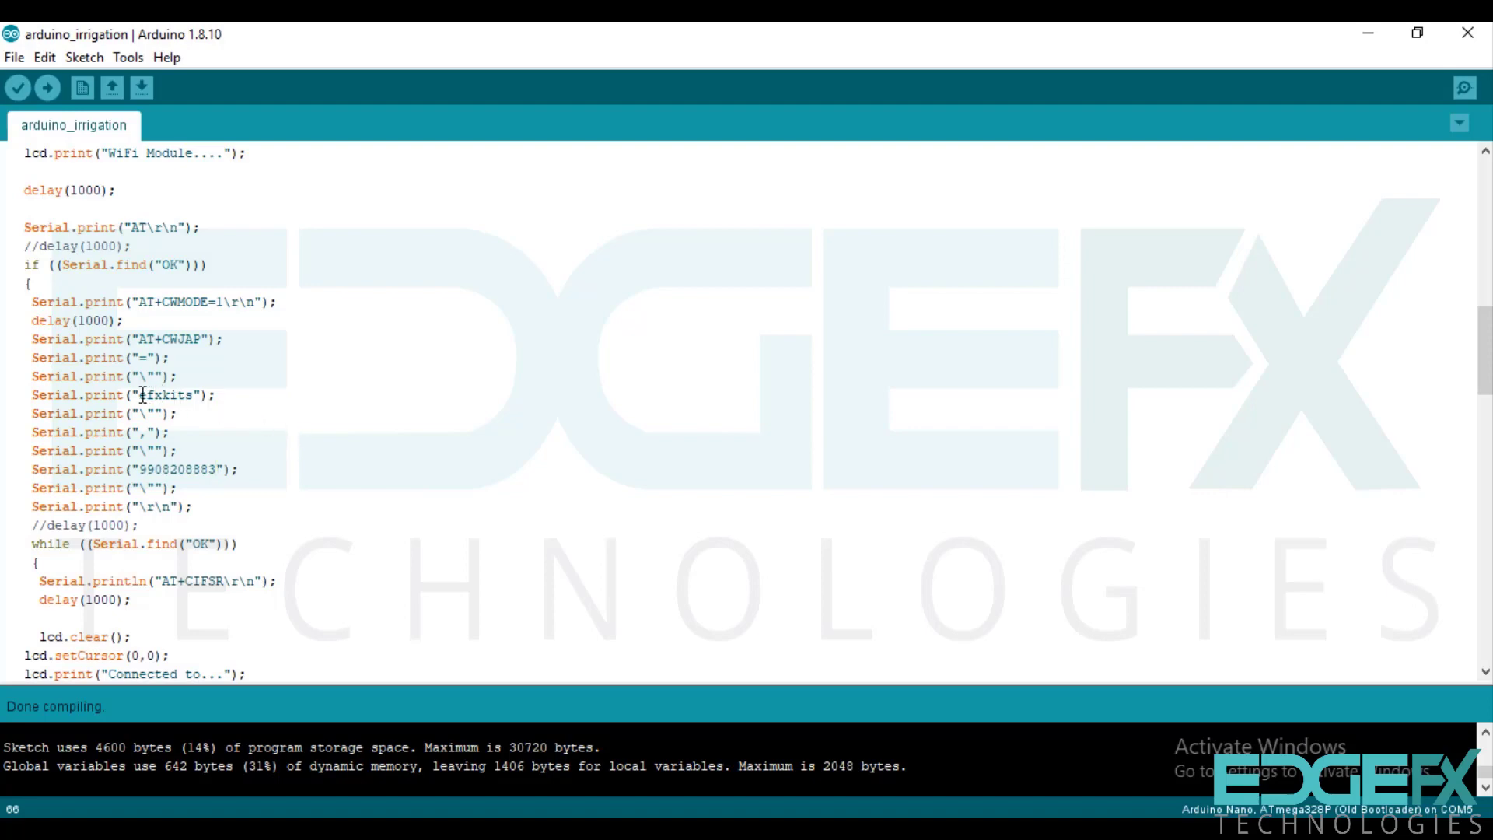
{"action": "left_click_drag", "start_coordinate": [138, 395], "coordinate": [193, 398]}
{"action": "left_click", "coordinate": [145, 469]}
{"action": "scroll", "coordinate": [284, 528], "scroll_direction": "down", "scroll_amount": 10}
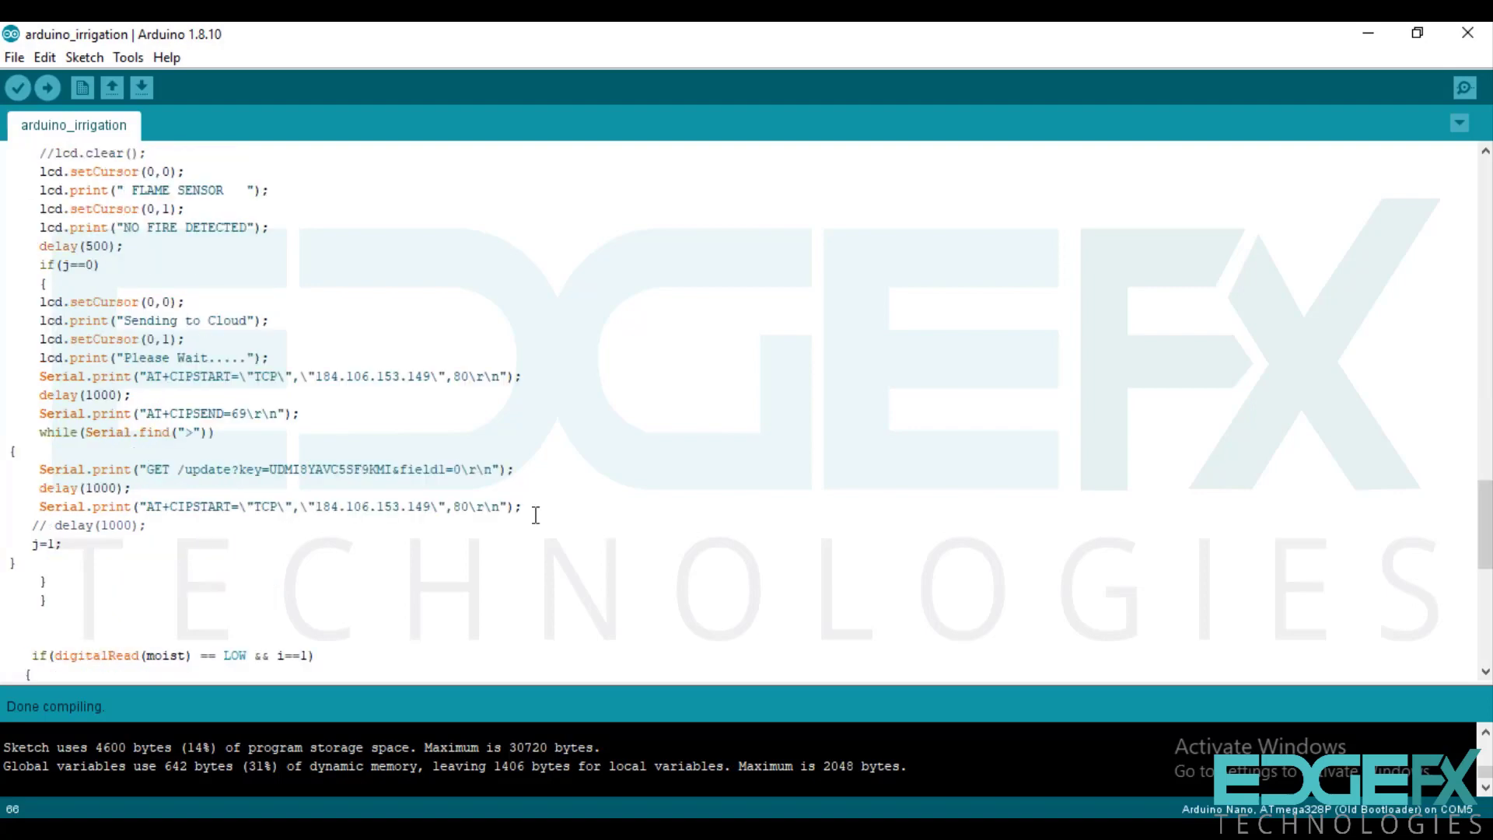
{"action": "scroll", "coordinate": [697, 639], "scroll_direction": "down", "scroll_amount": 1}
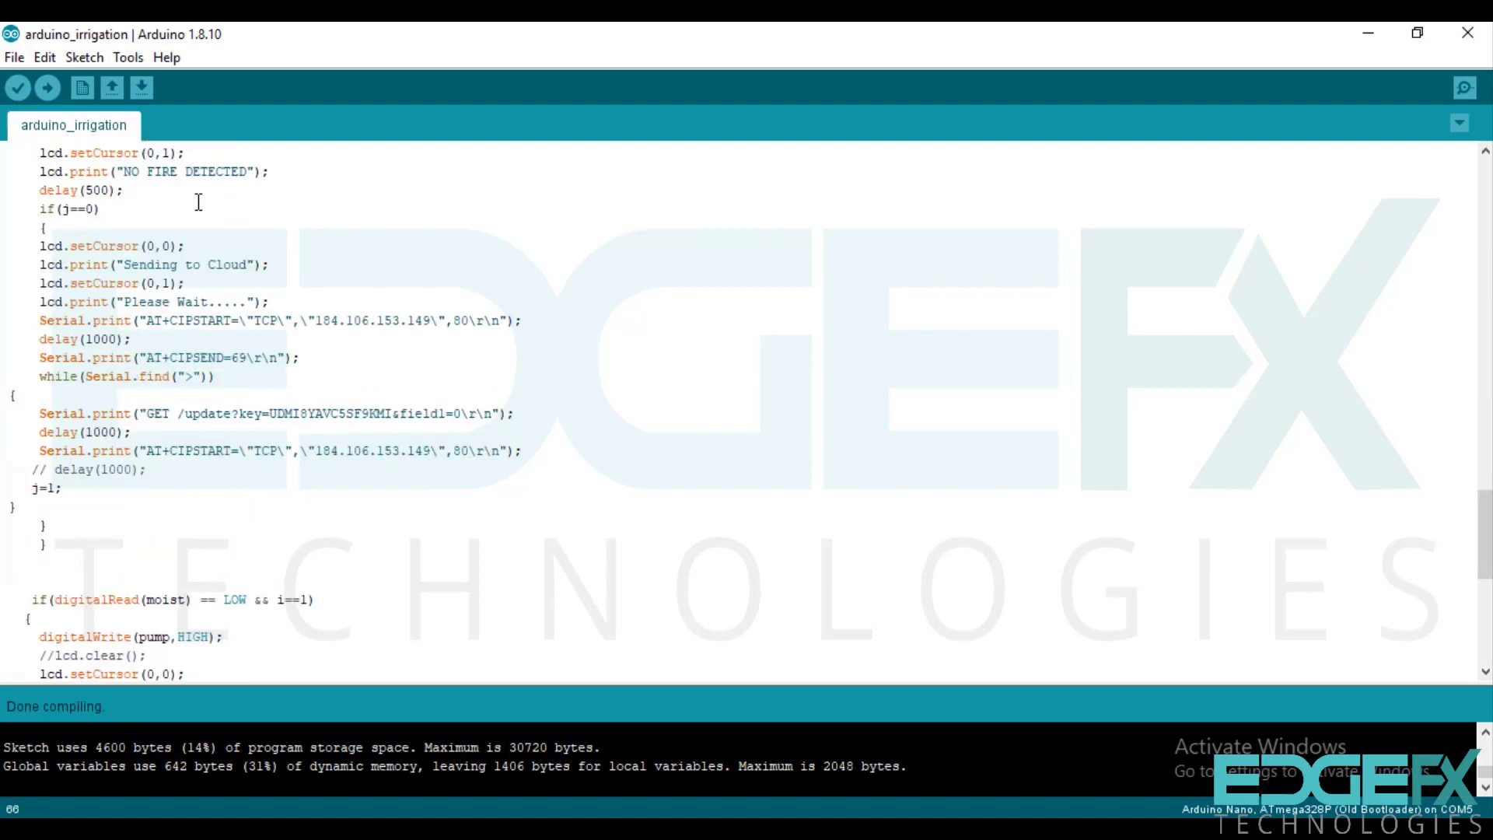
Step: Open and dismiss the Sketch menu, then switch to the arduino_irrigation folder of HEX files
{"action": "left_click", "coordinate": [85, 59]}
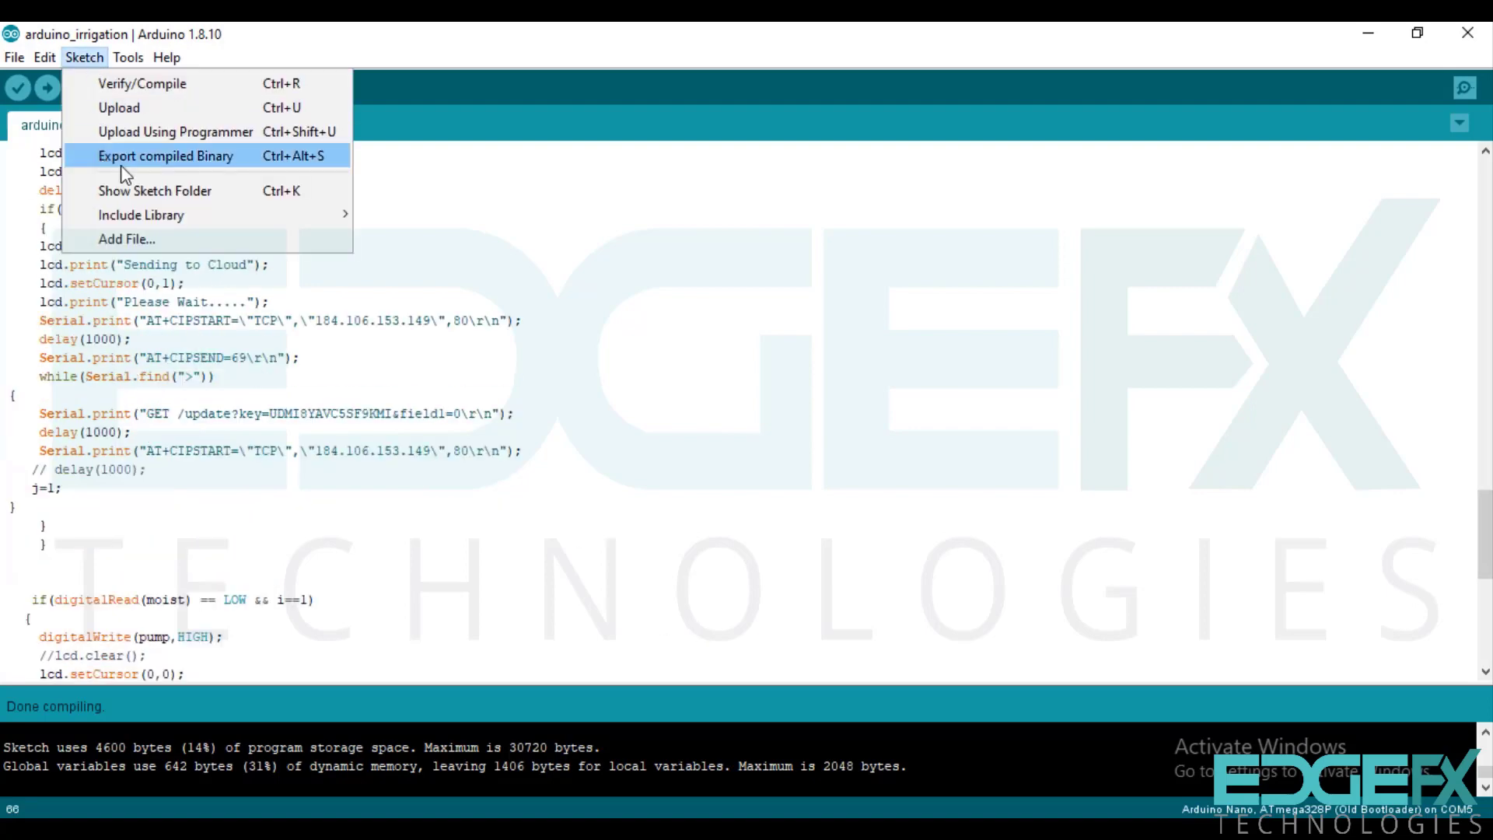
{"action": "left_click", "coordinate": [40, 713]}
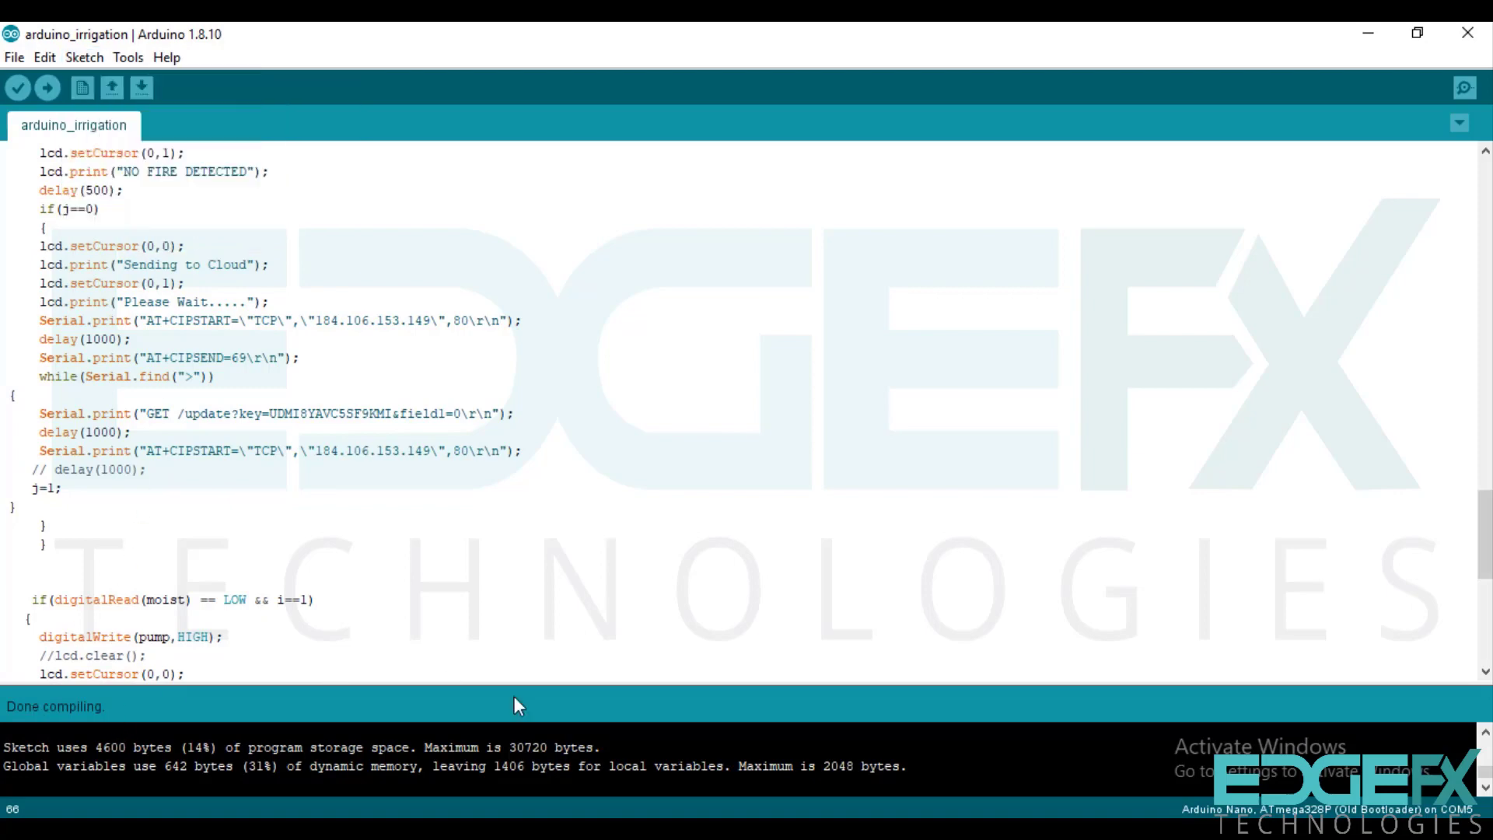
{"action": "key", "text": "alt+Tab"}
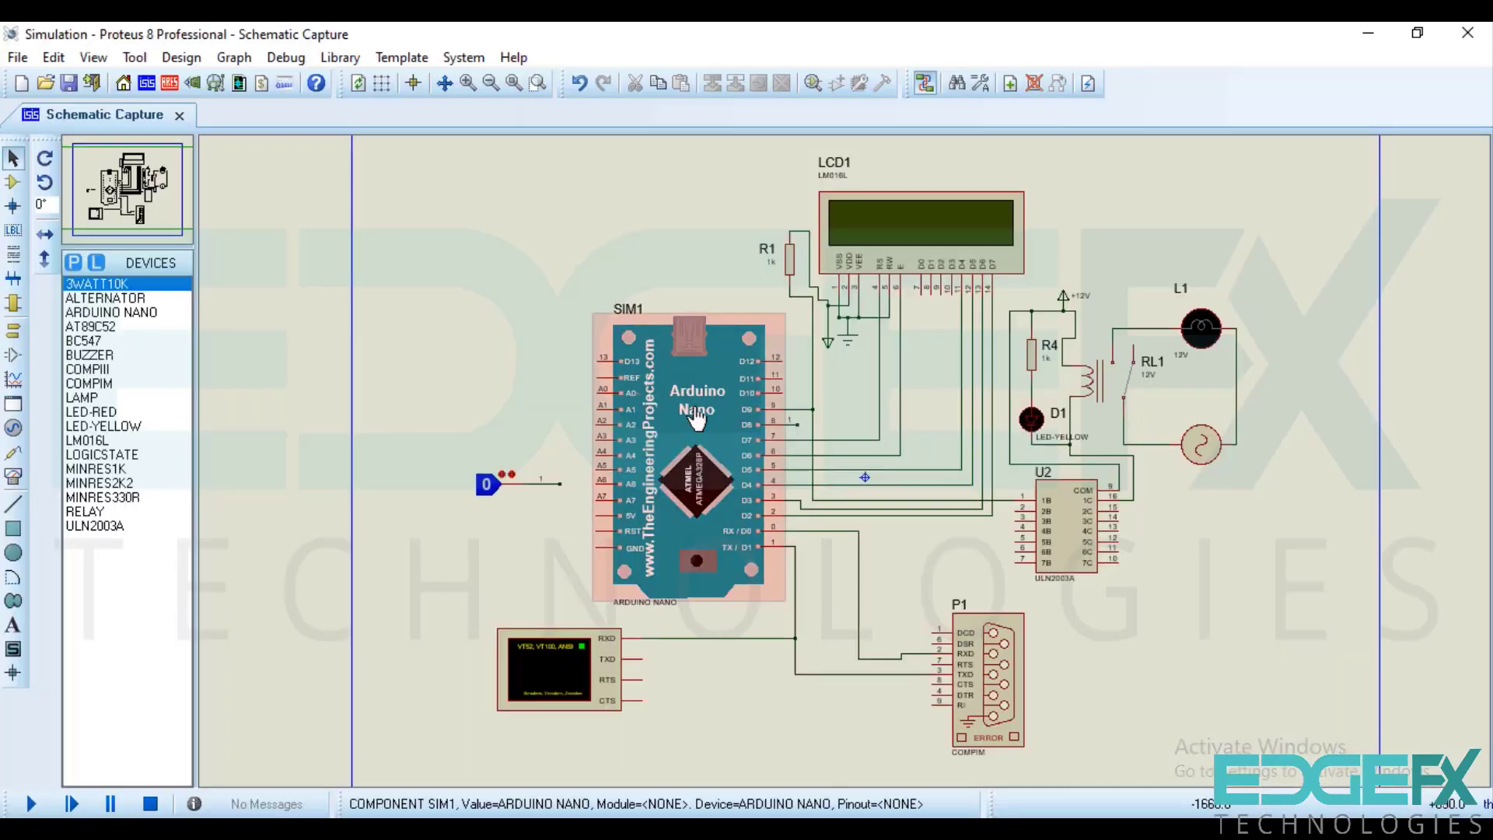
Step: Set the Arduino Nano SIM1's Program File to the eightanaloginputs HEX file and confirm
{"action": "right_click", "coordinate": [696, 412]}
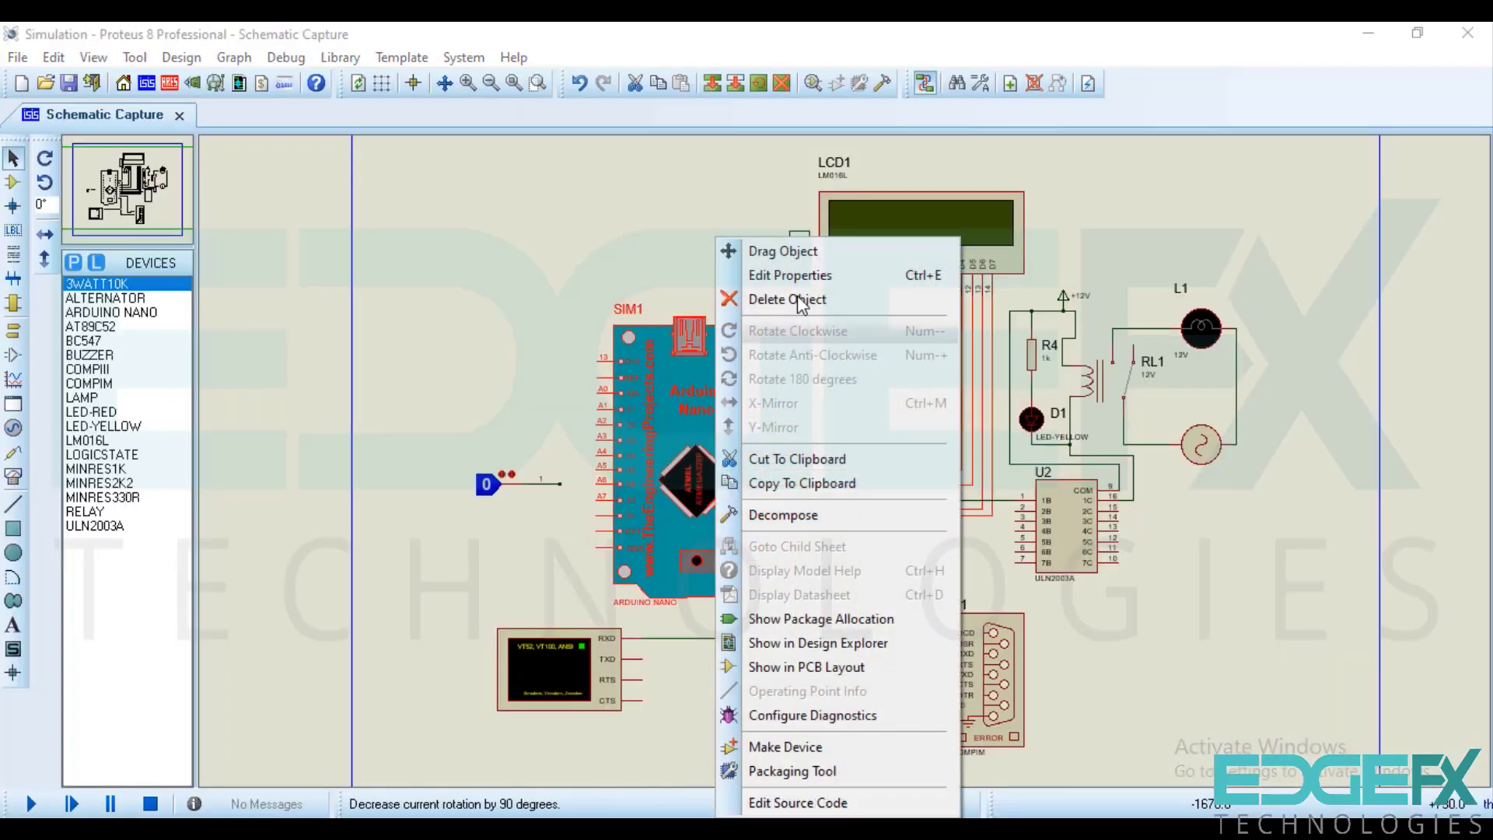
{"action": "left_click", "coordinate": [807, 276]}
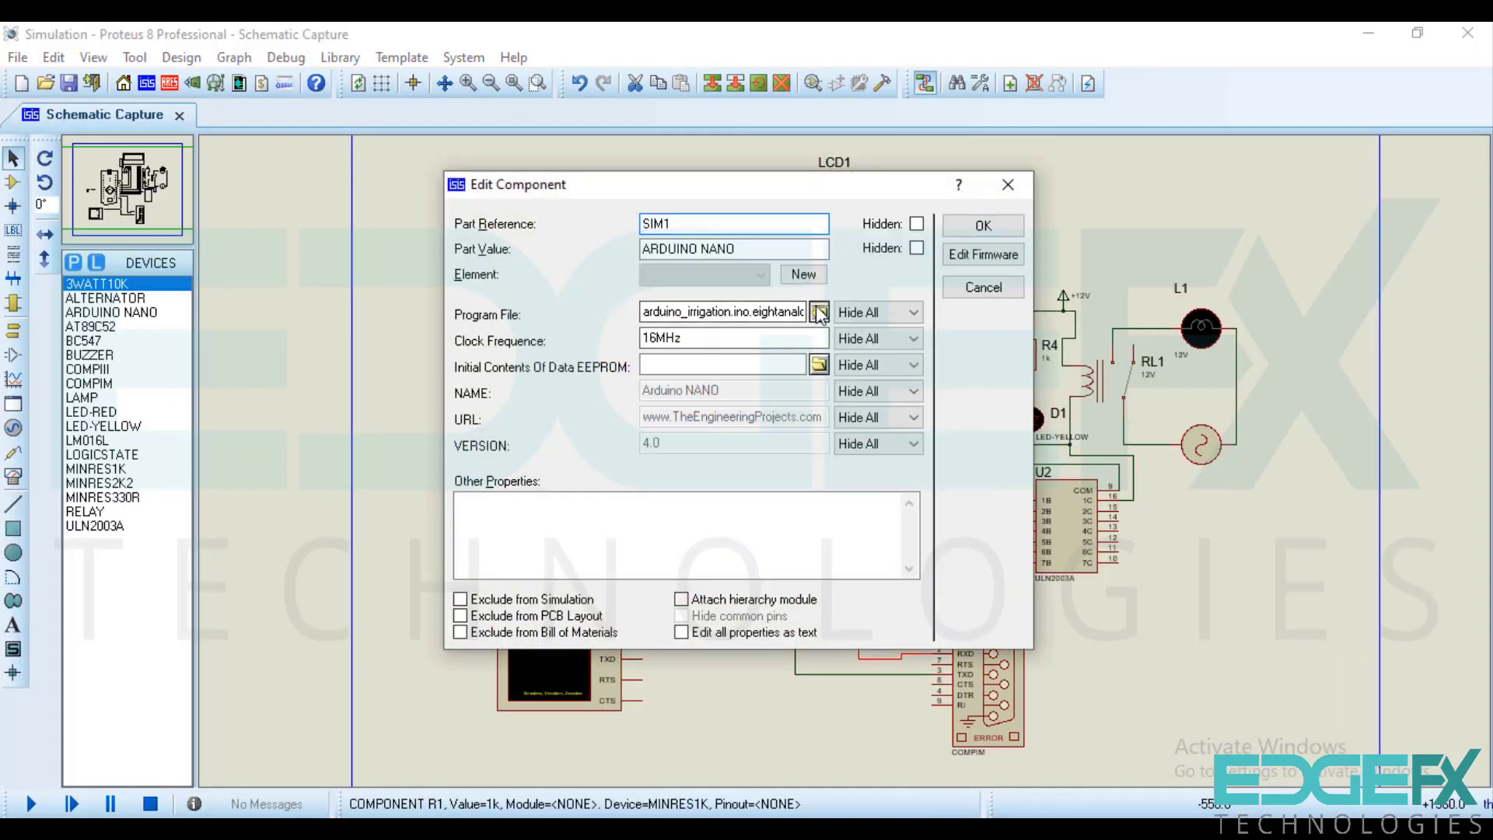
{"action": "left_click", "coordinate": [816, 310]}
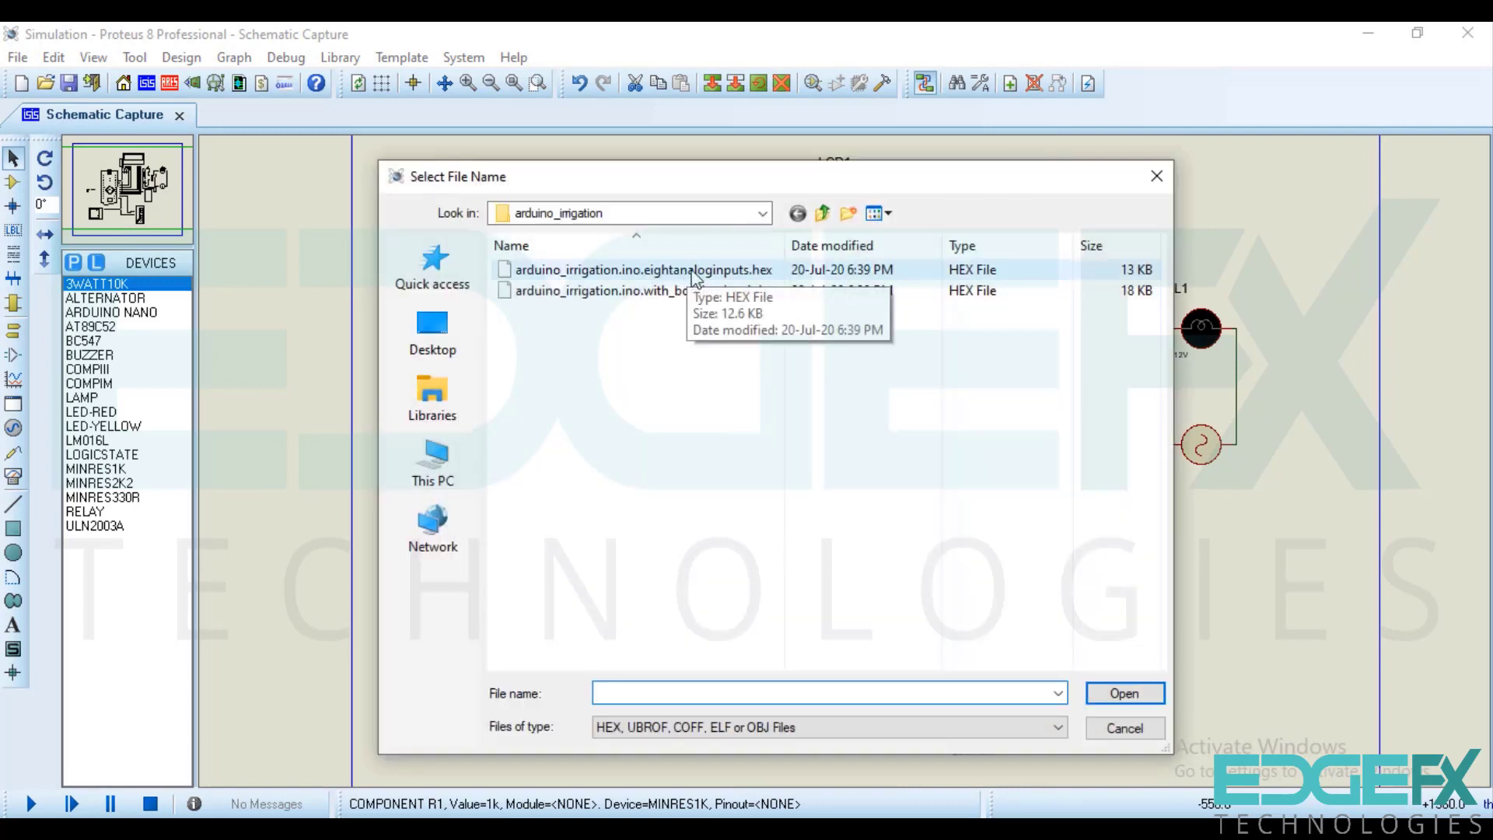
{"action": "double_click", "coordinate": [694, 276]}
{"action": "left_click", "coordinate": [1015, 221]}
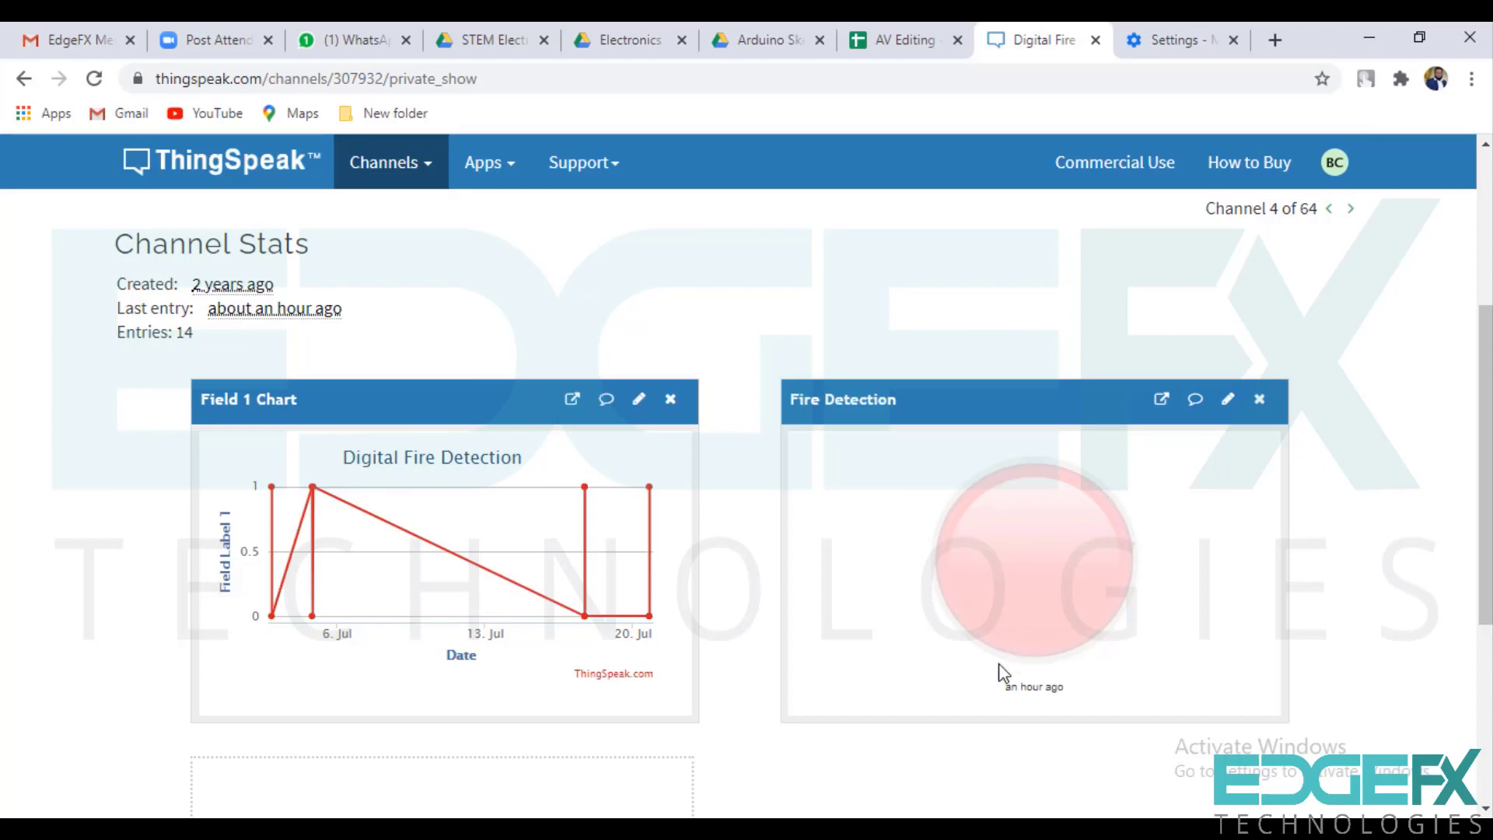
Step: Start the simulation, restart it once, and fit the whole sheet with F8
{"action": "key", "text": "alt+Tab"}
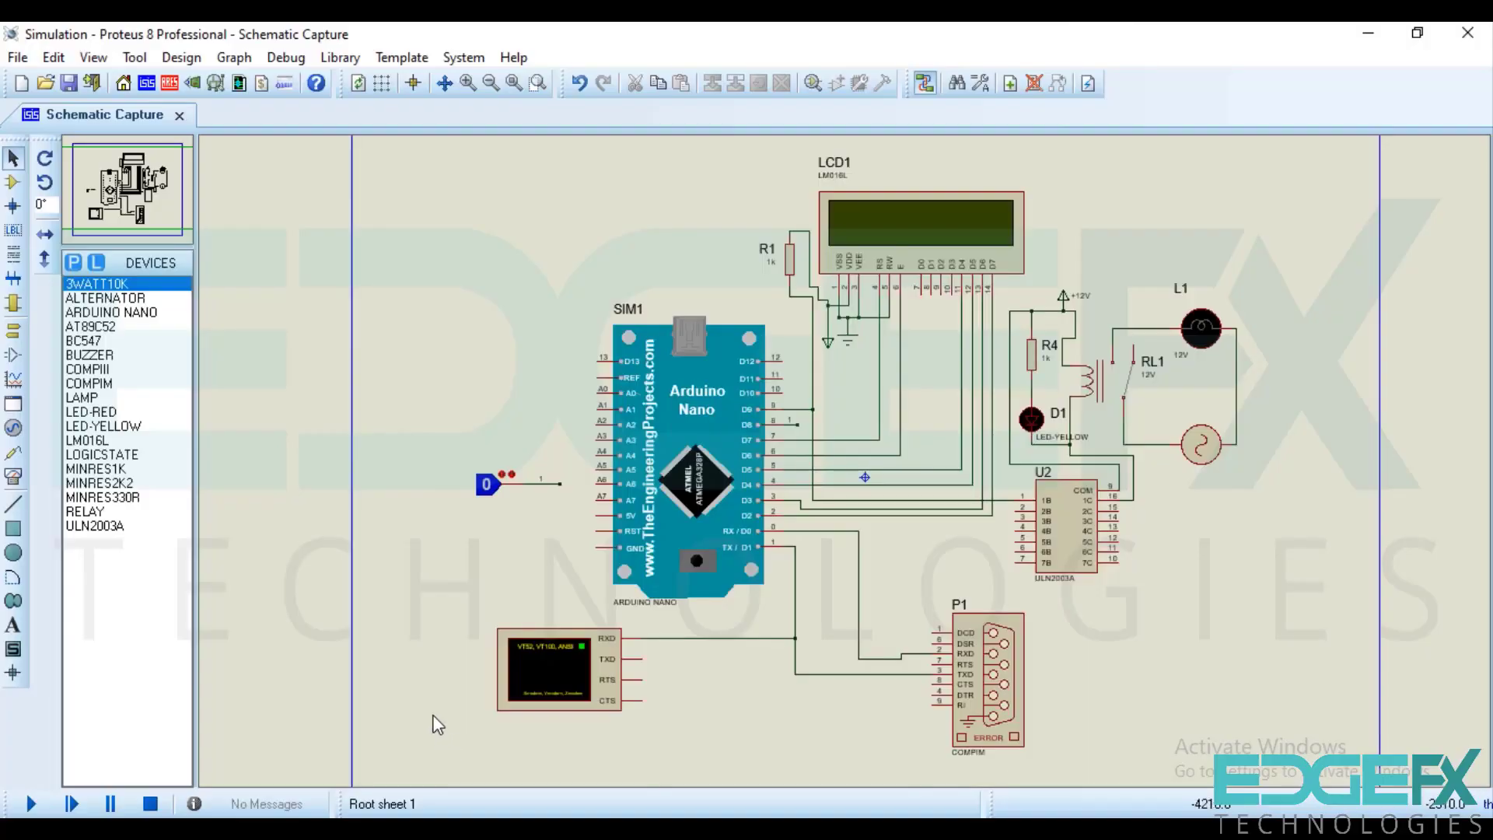
{"action": "left_click", "coordinate": [32, 805]}
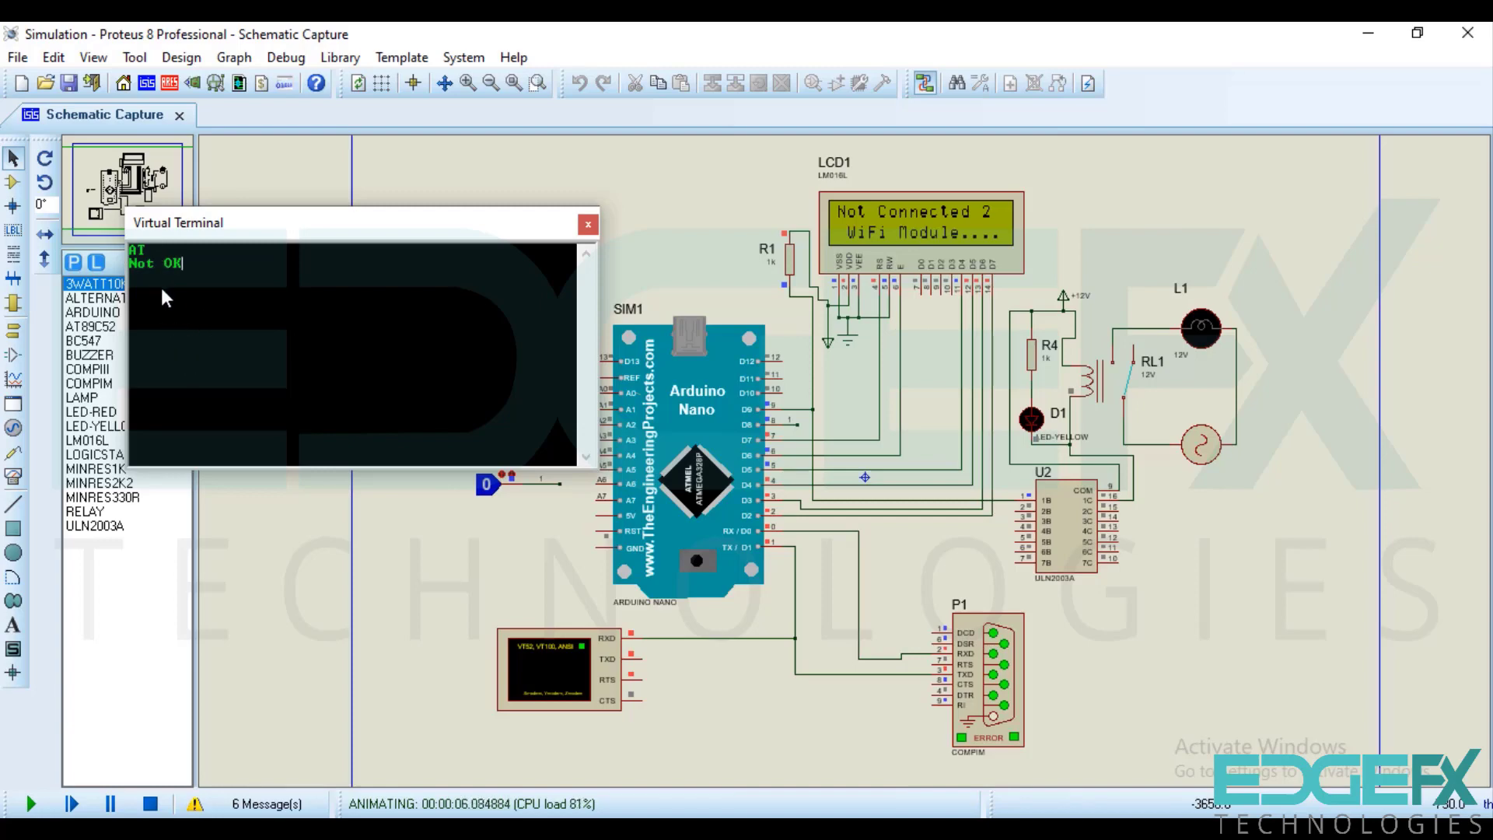
{"action": "left_click", "coordinate": [150, 803]}
{"action": "left_click", "coordinate": [32, 804]}
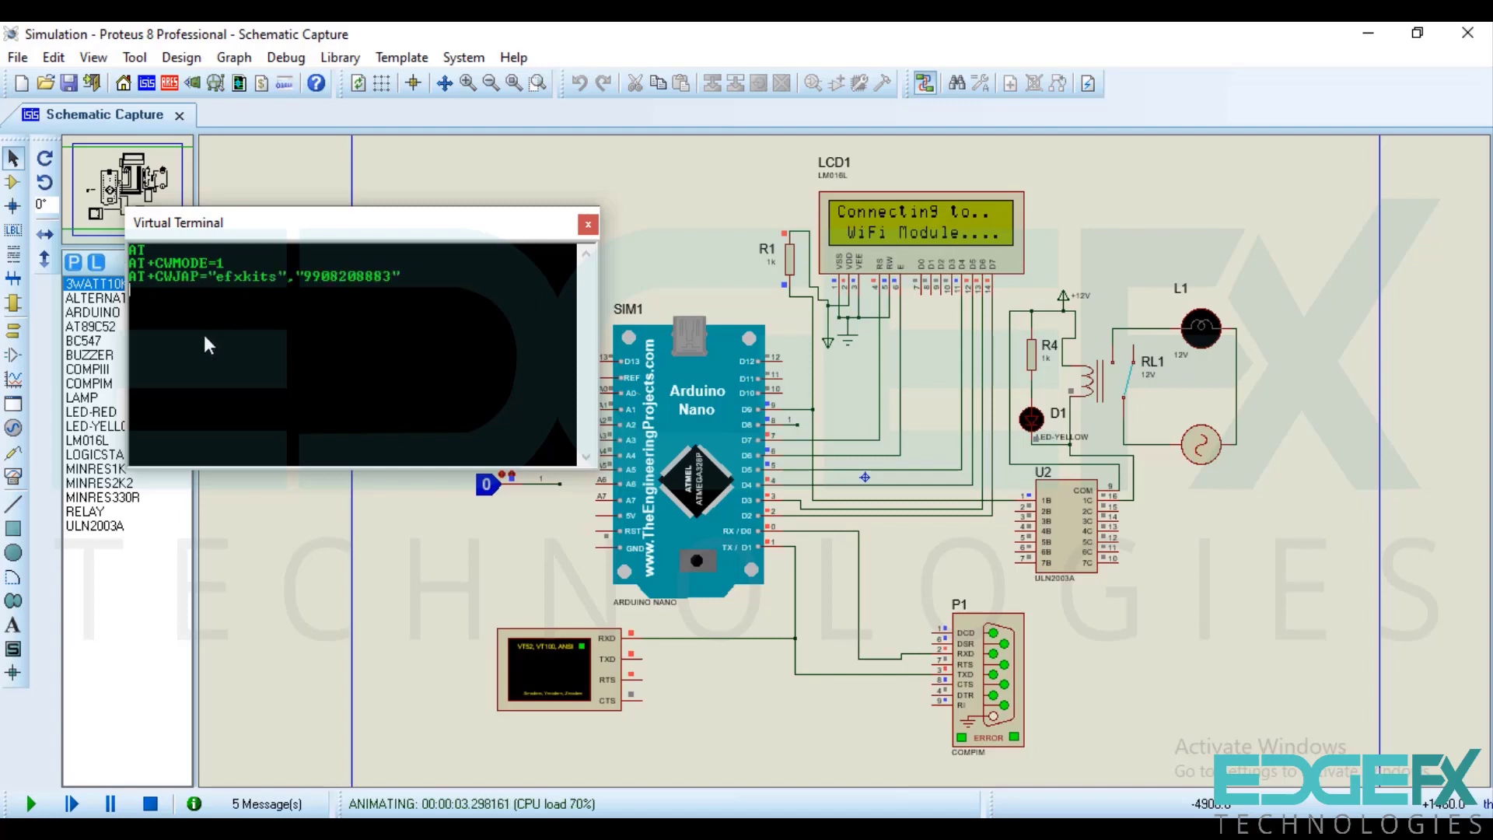
{"action": "key", "text": "F8"}
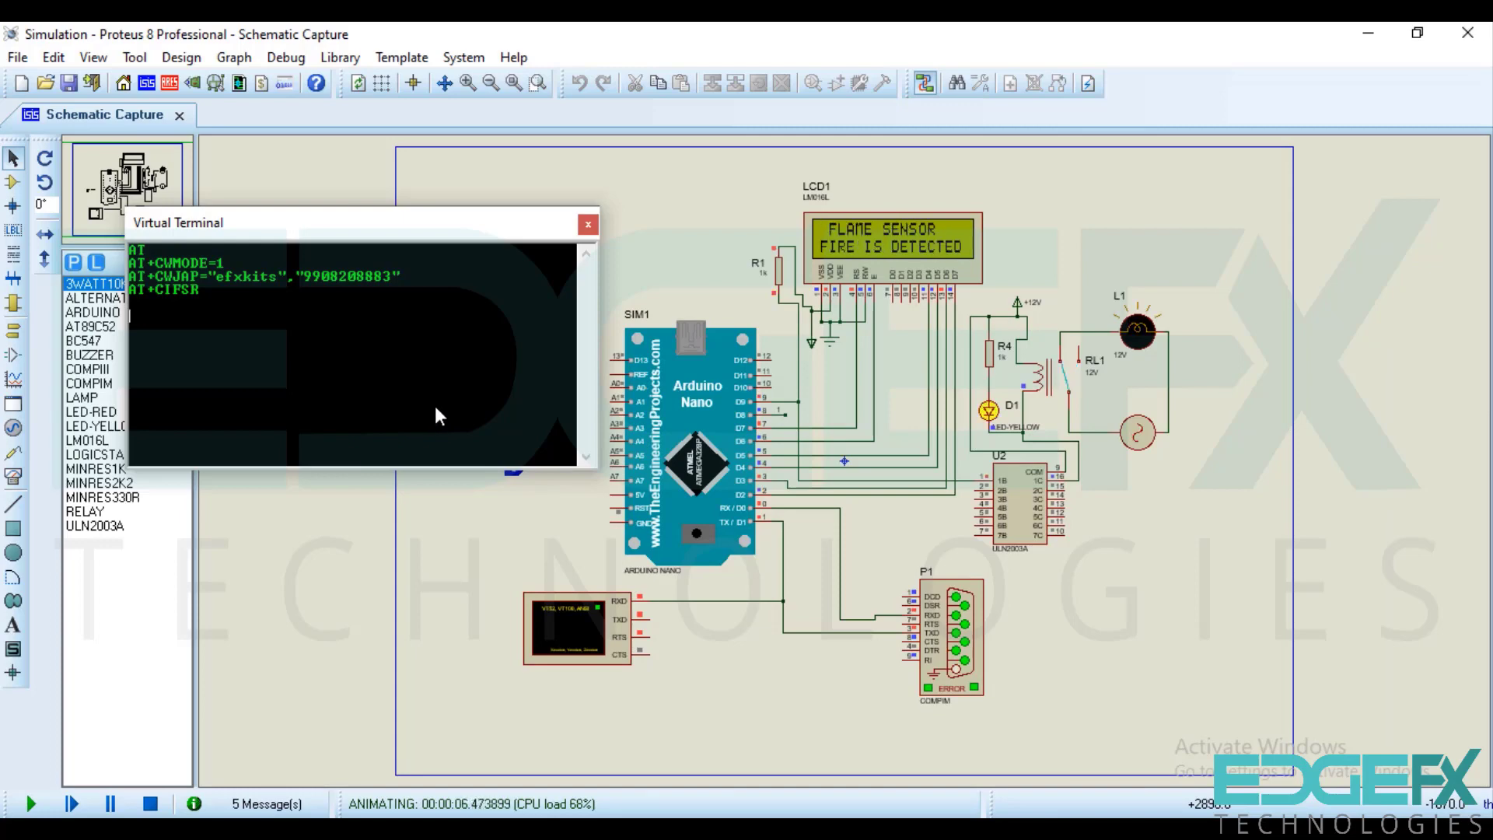
Step: Move the Virtual Terminal aside, then toggle the flame probe to 1 (no fire) and back to 0 (fire)
{"action": "left_click_drag", "start_coordinate": [496, 221], "coordinate": [480, 109]}
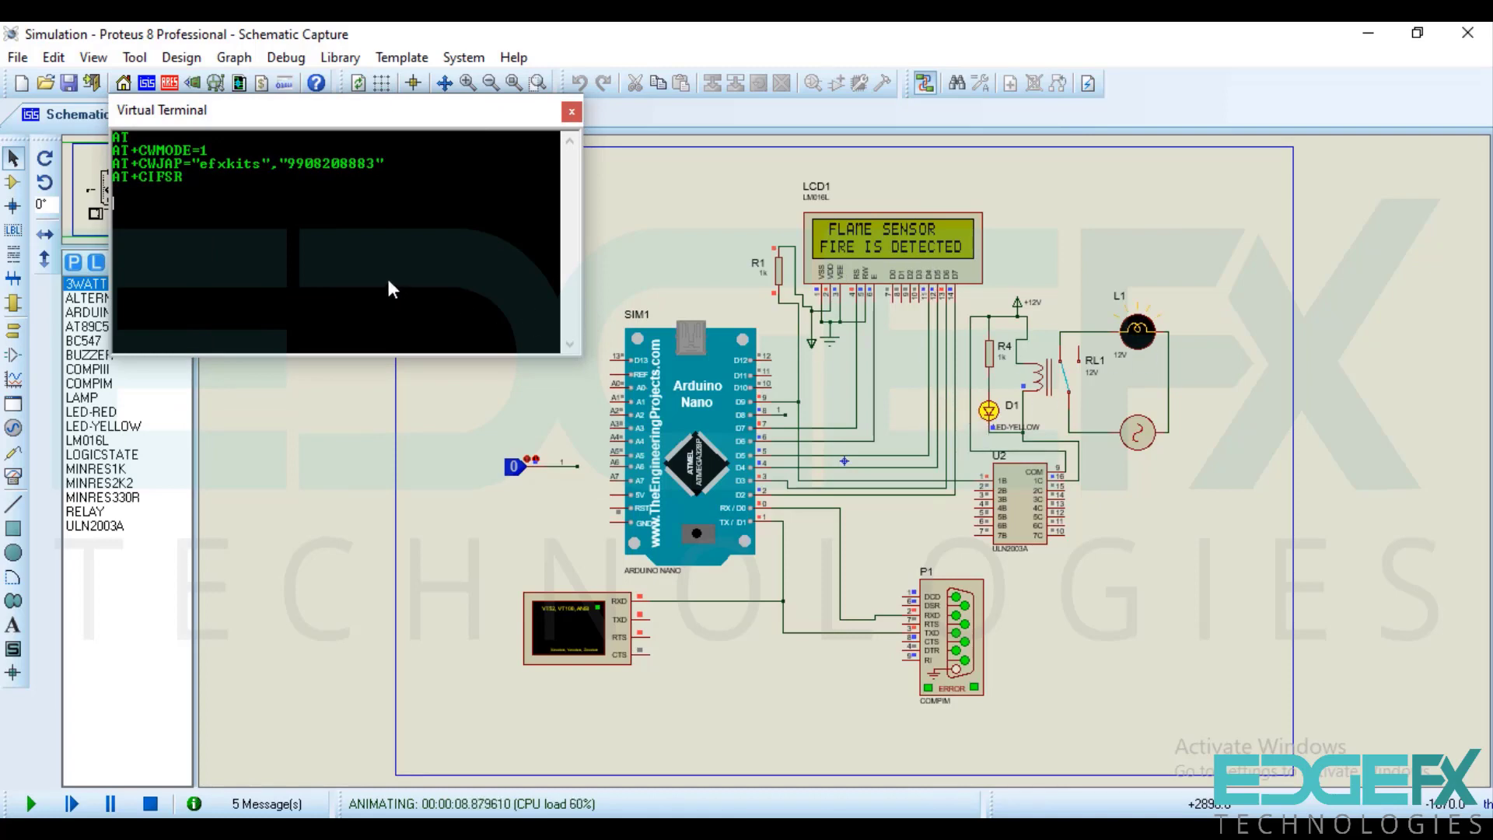
{"action": "left_click", "coordinate": [518, 481]}
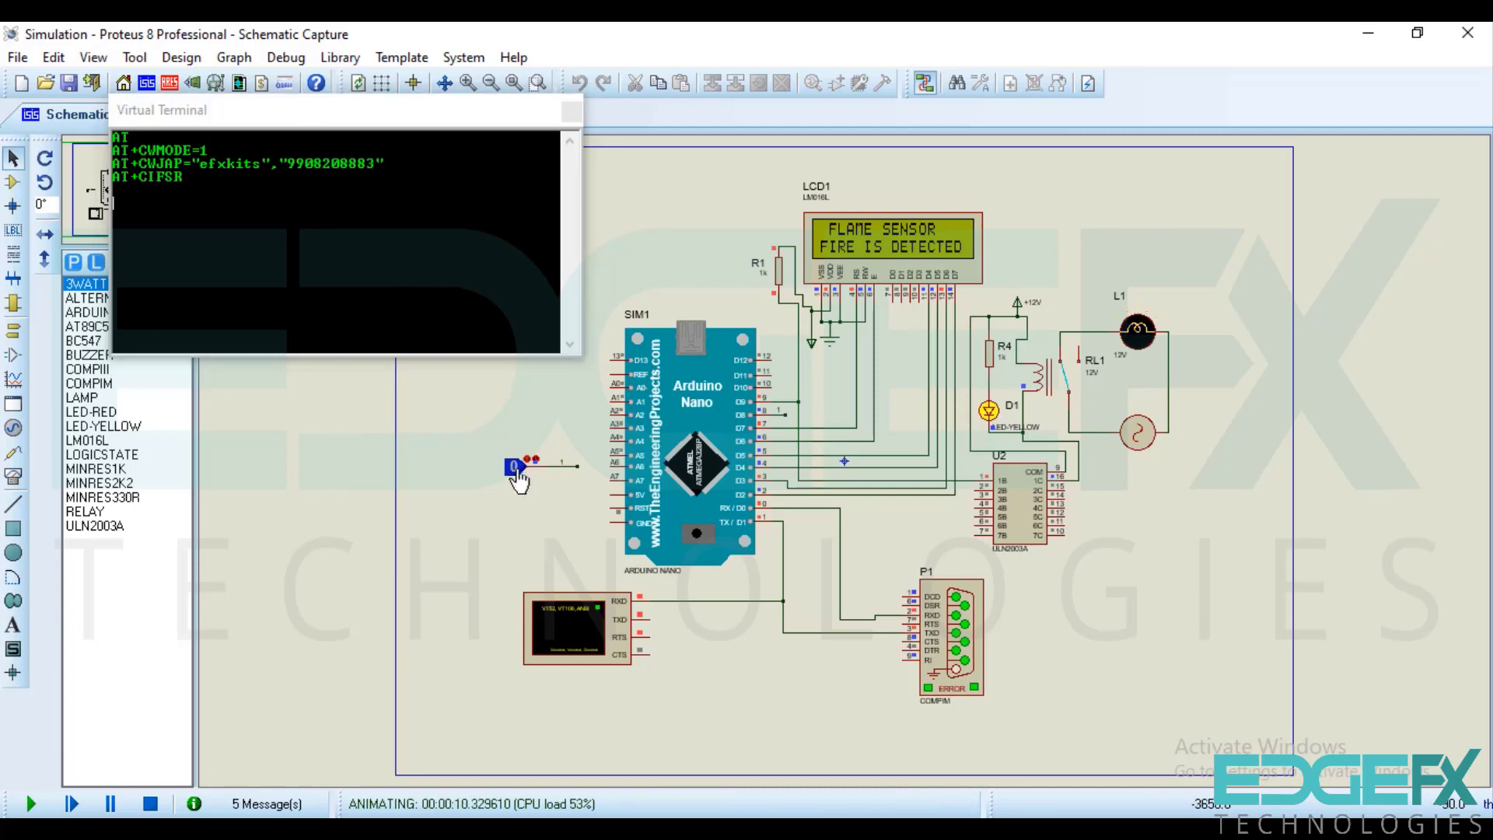
{"action": "left_click", "coordinate": [519, 480]}
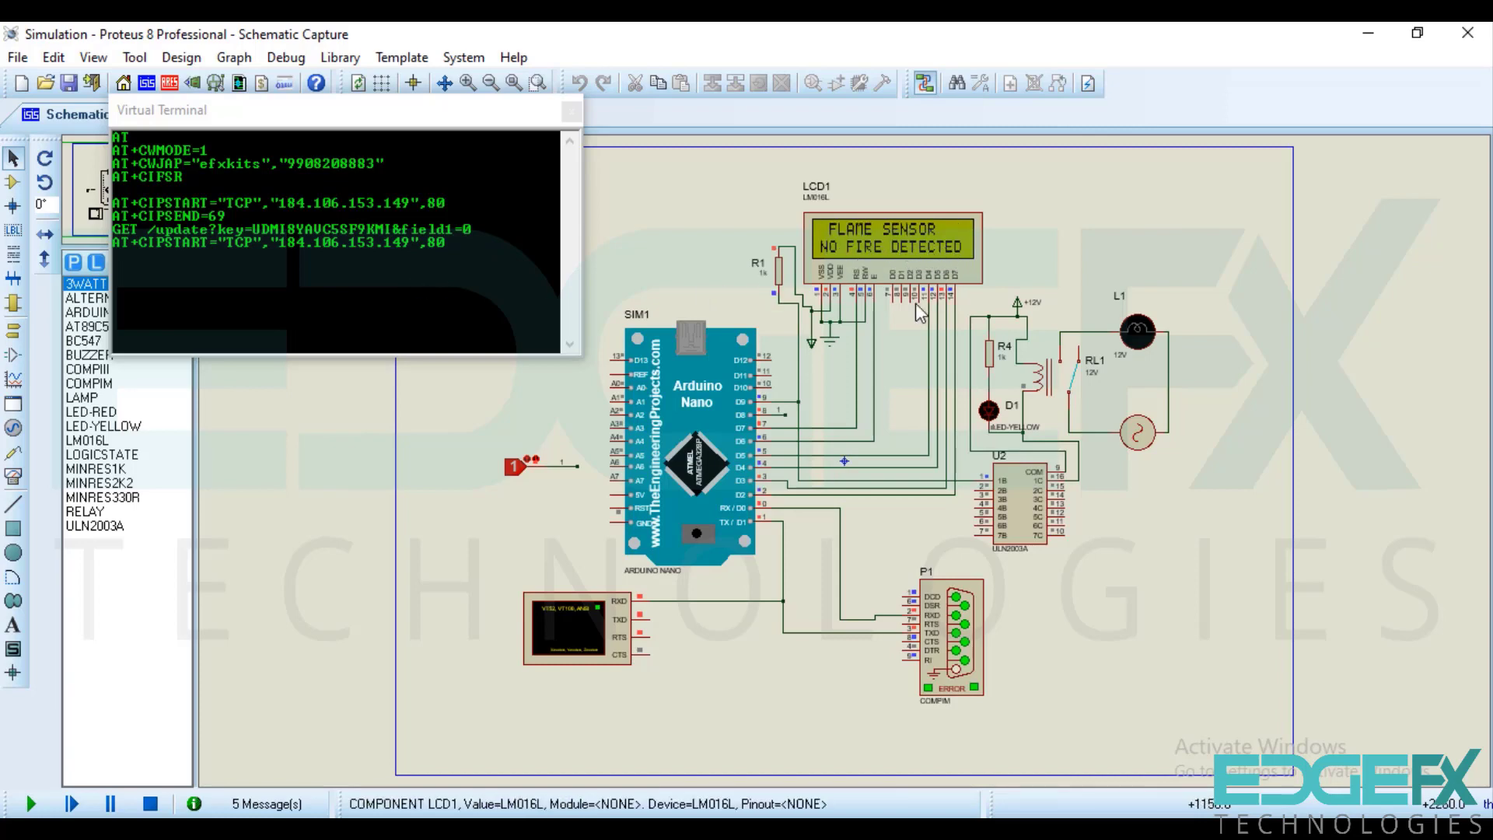
{"action": "left_click", "coordinate": [514, 471]}
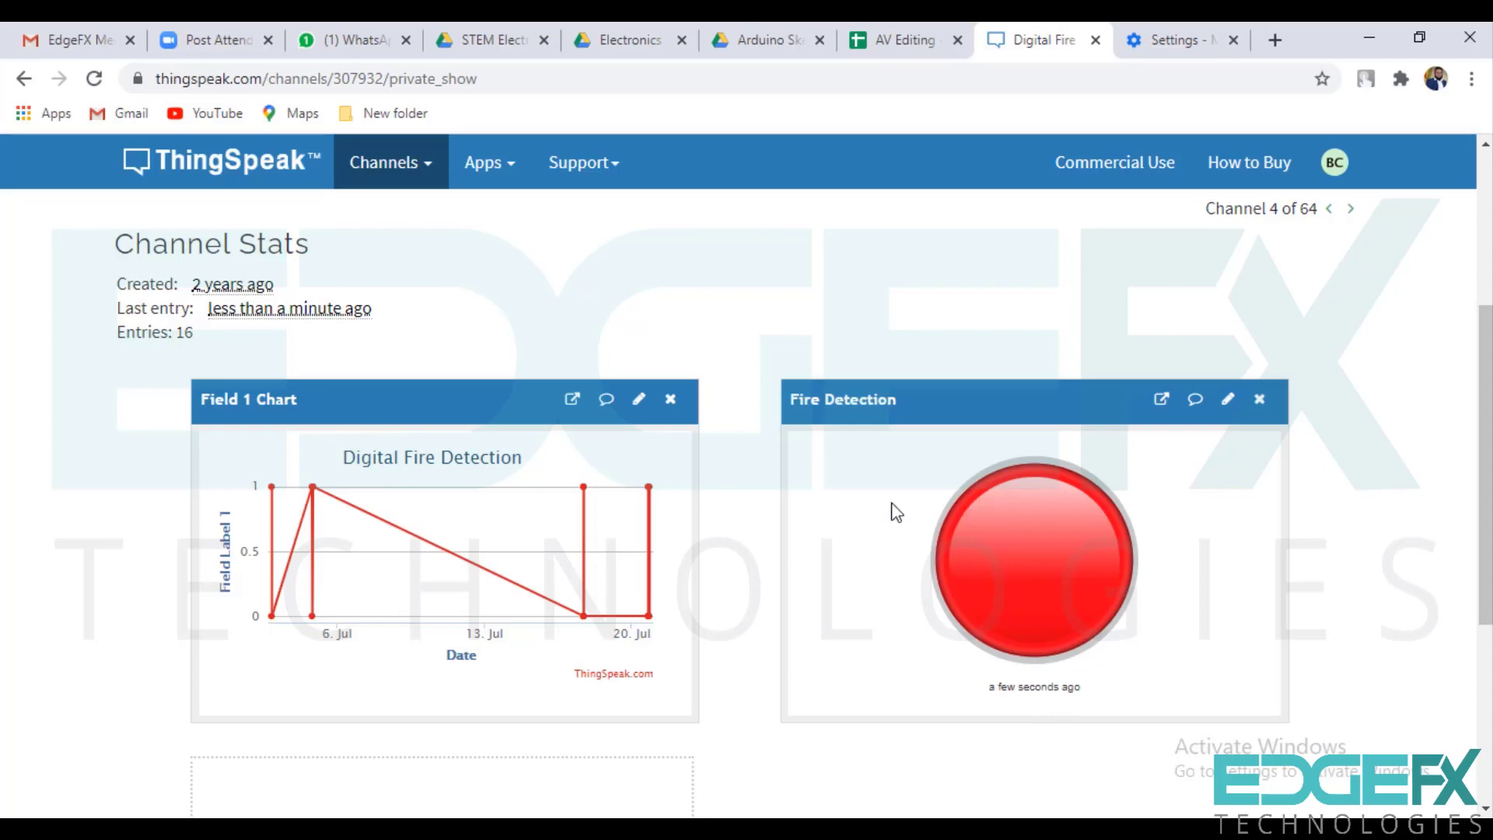
Step: Inspect the chart's latest point of 1 and the lit Fire Detection lamp at 16 entries
{"action": "mouse_move", "coordinate": [651, 493]}
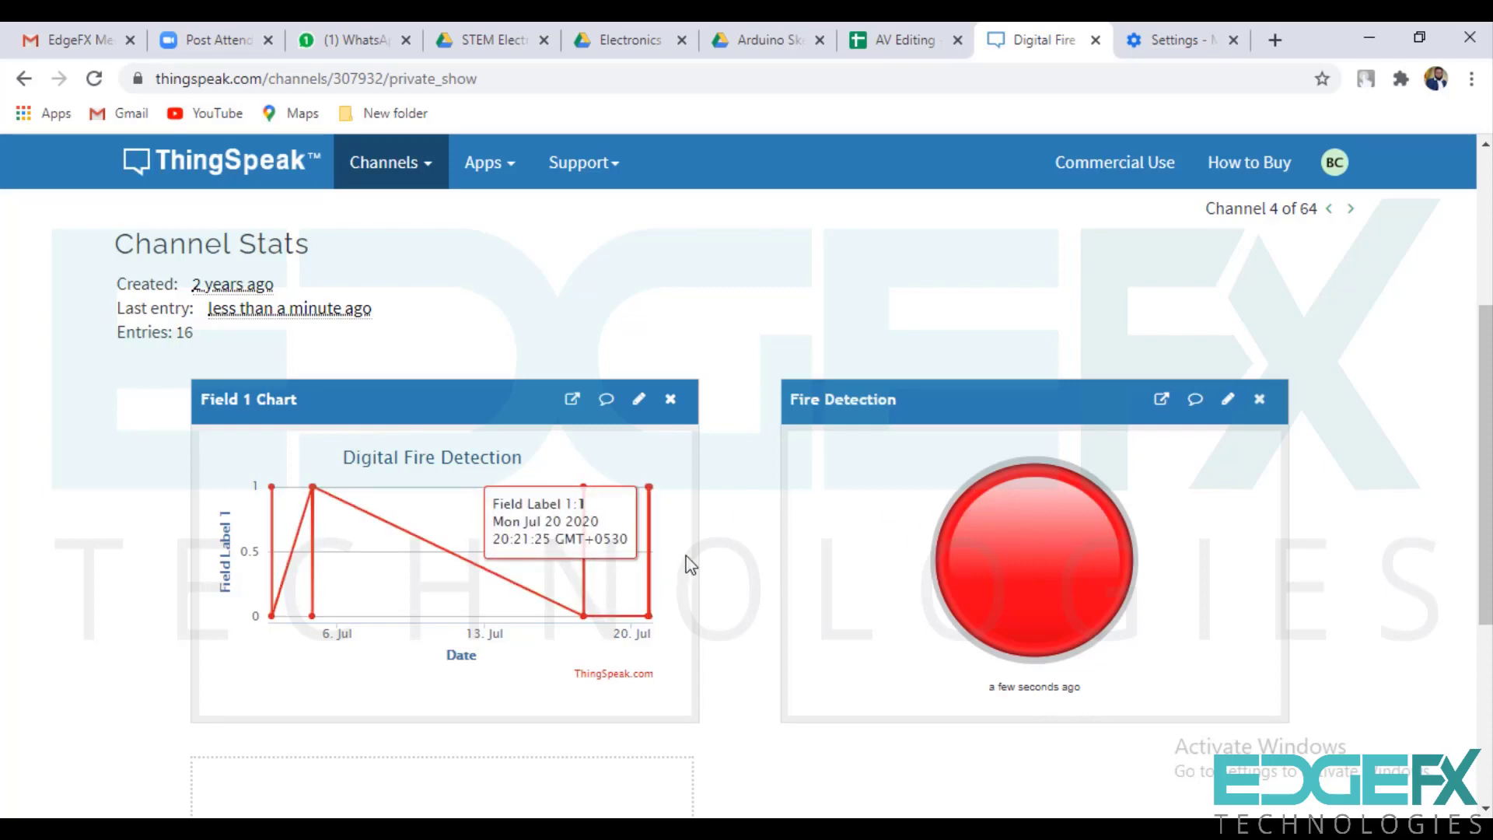
{"action": "scroll", "coordinate": [698, 548], "scroll_direction": "down", "scroll_amount": 1}
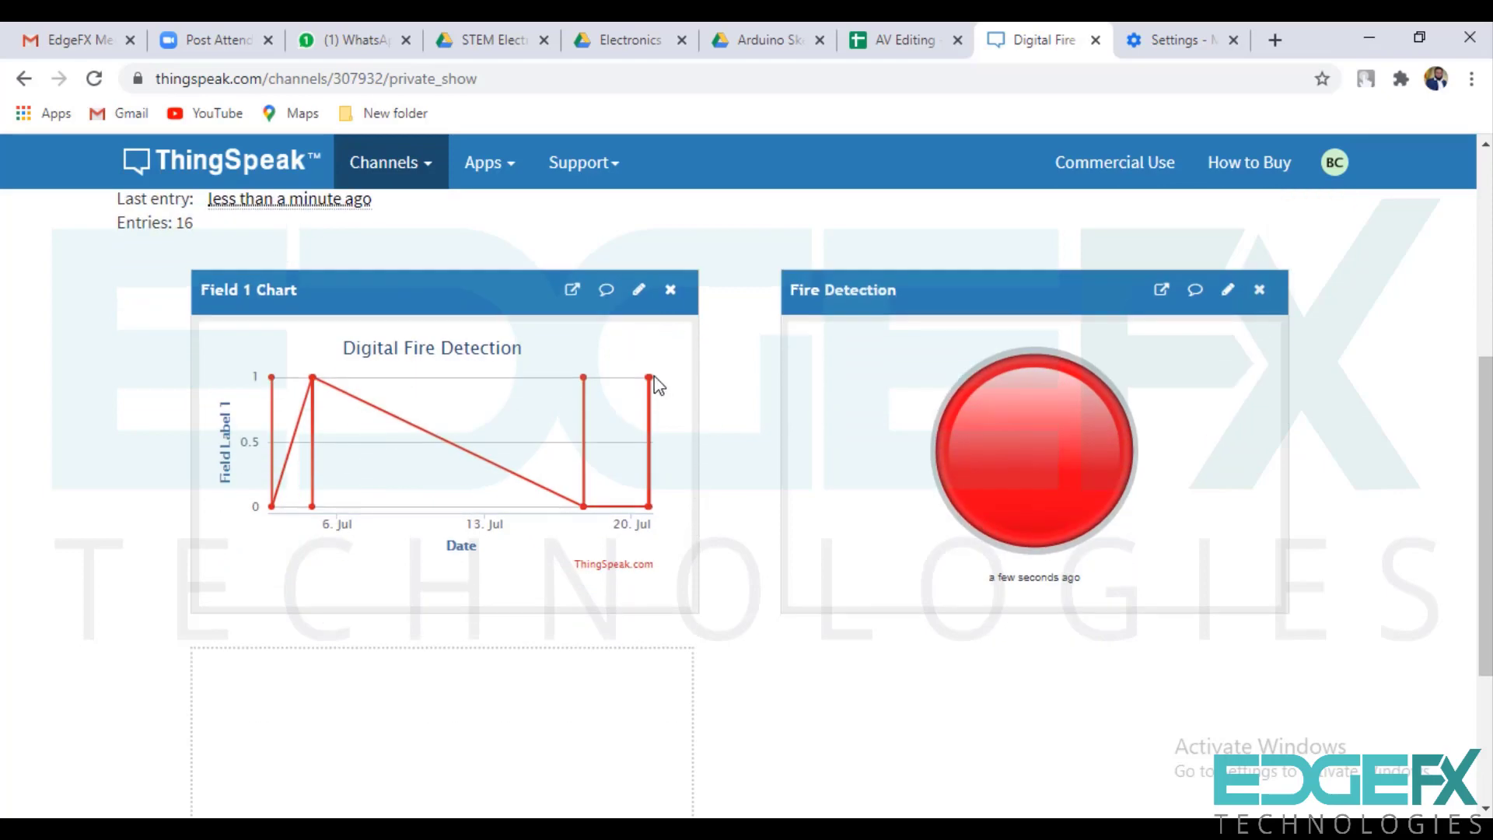
{"action": "mouse_move", "coordinate": [654, 378]}
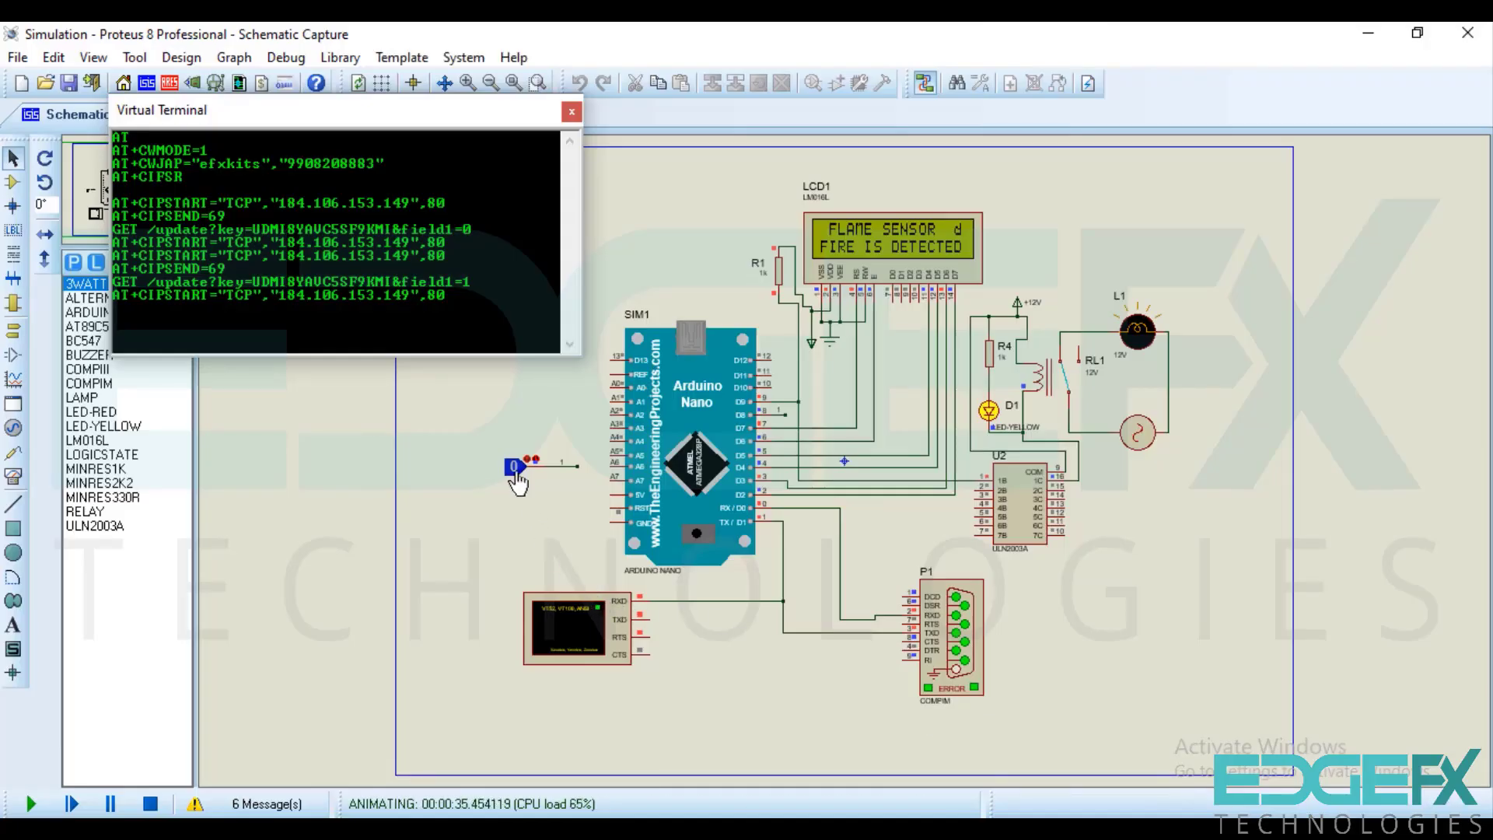
Step: Set the flame probe to 1 (no fire), glance at ThingSpeak, then set it back to 0 (fire)
{"action": "left_click", "coordinate": [514, 469]}
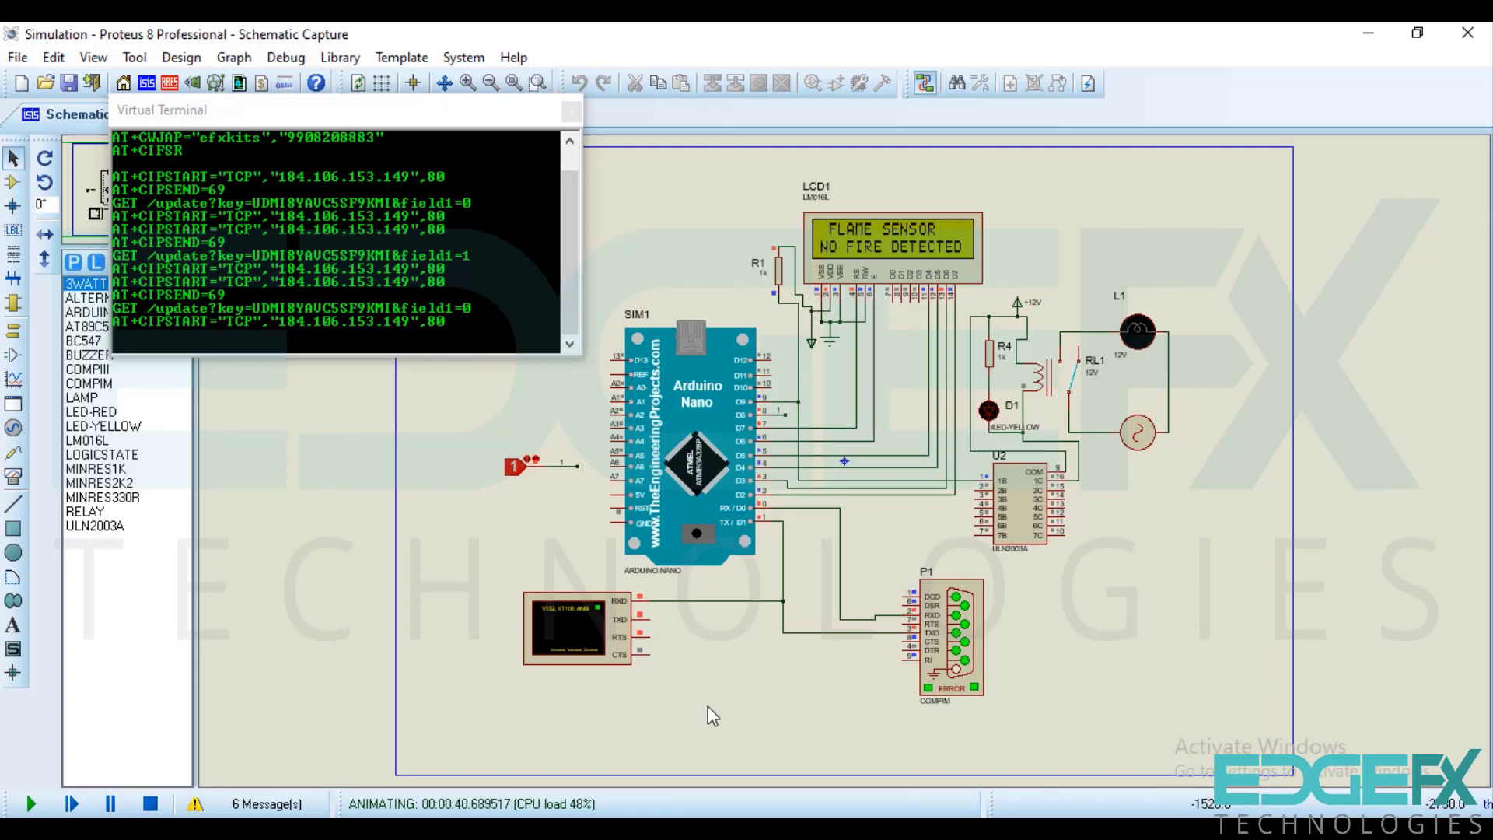
{"action": "key", "text": "alt+Tab"}
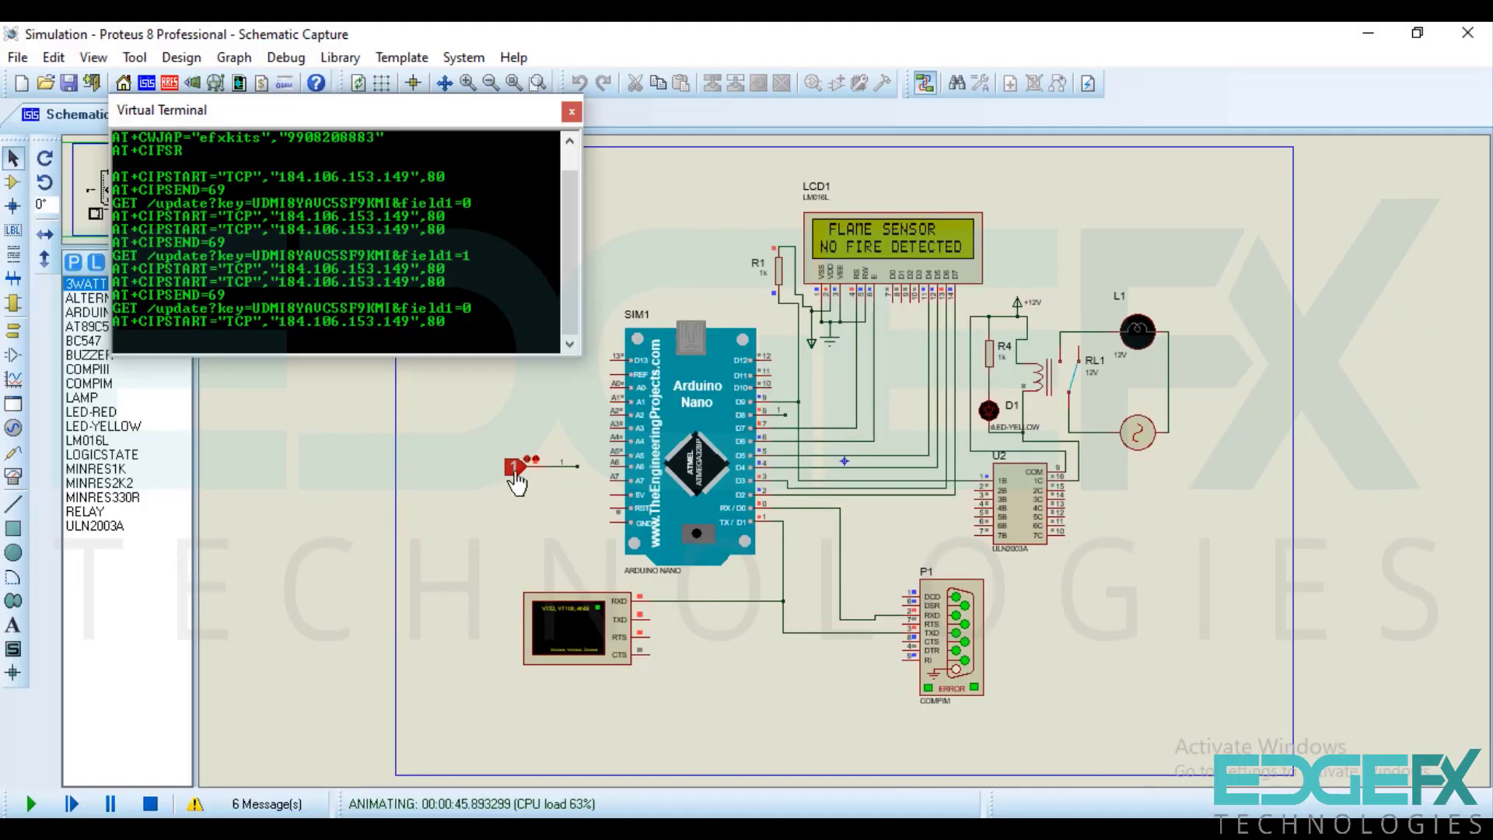
{"action": "left_click", "coordinate": [514, 469]}
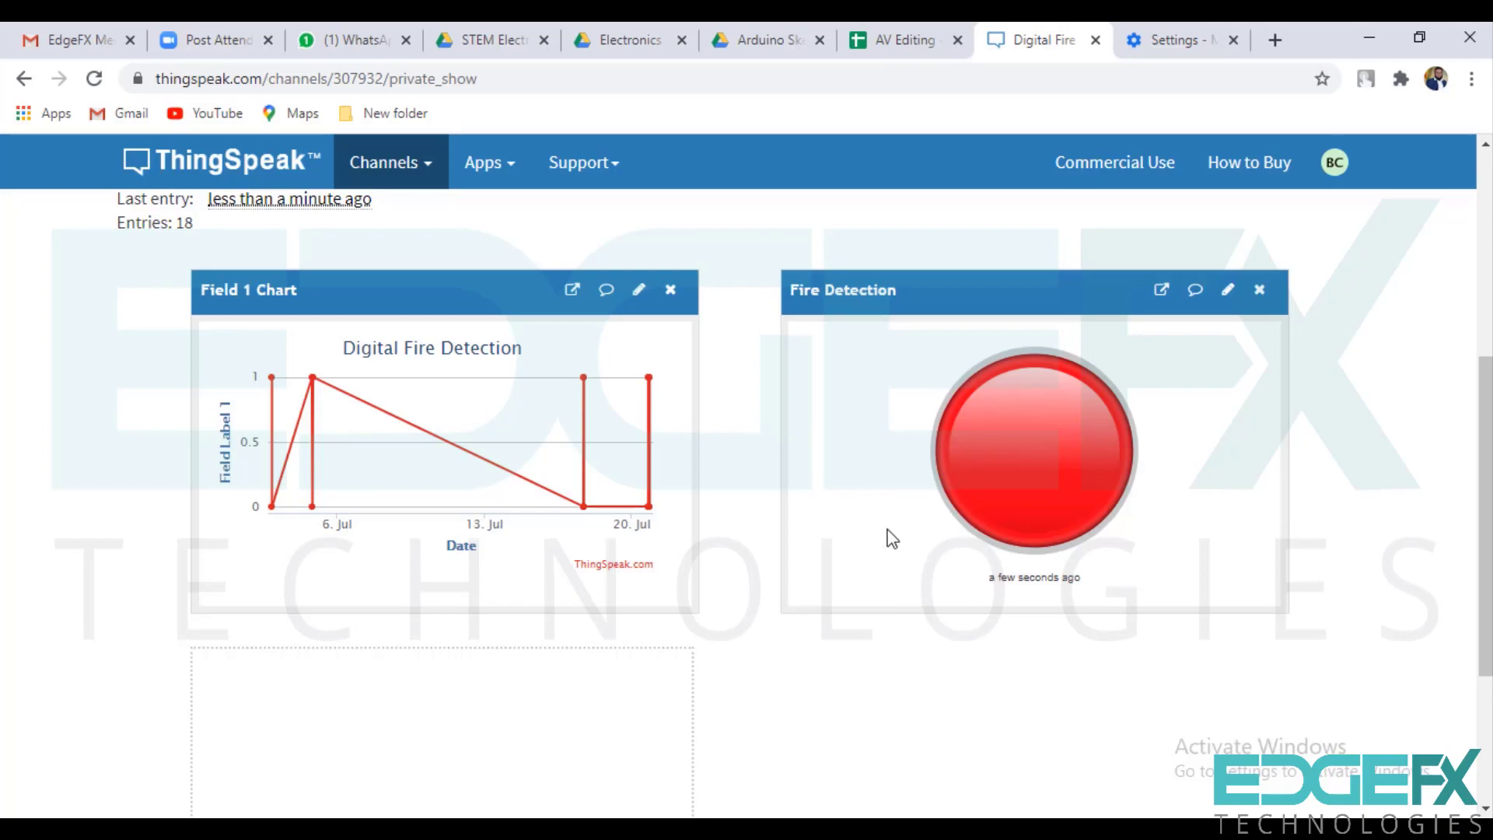
Step: Return to the running Proteus simulation showing FIRE IS DETECTED on the LCD
{"action": "key", "text": "alt+Tab"}
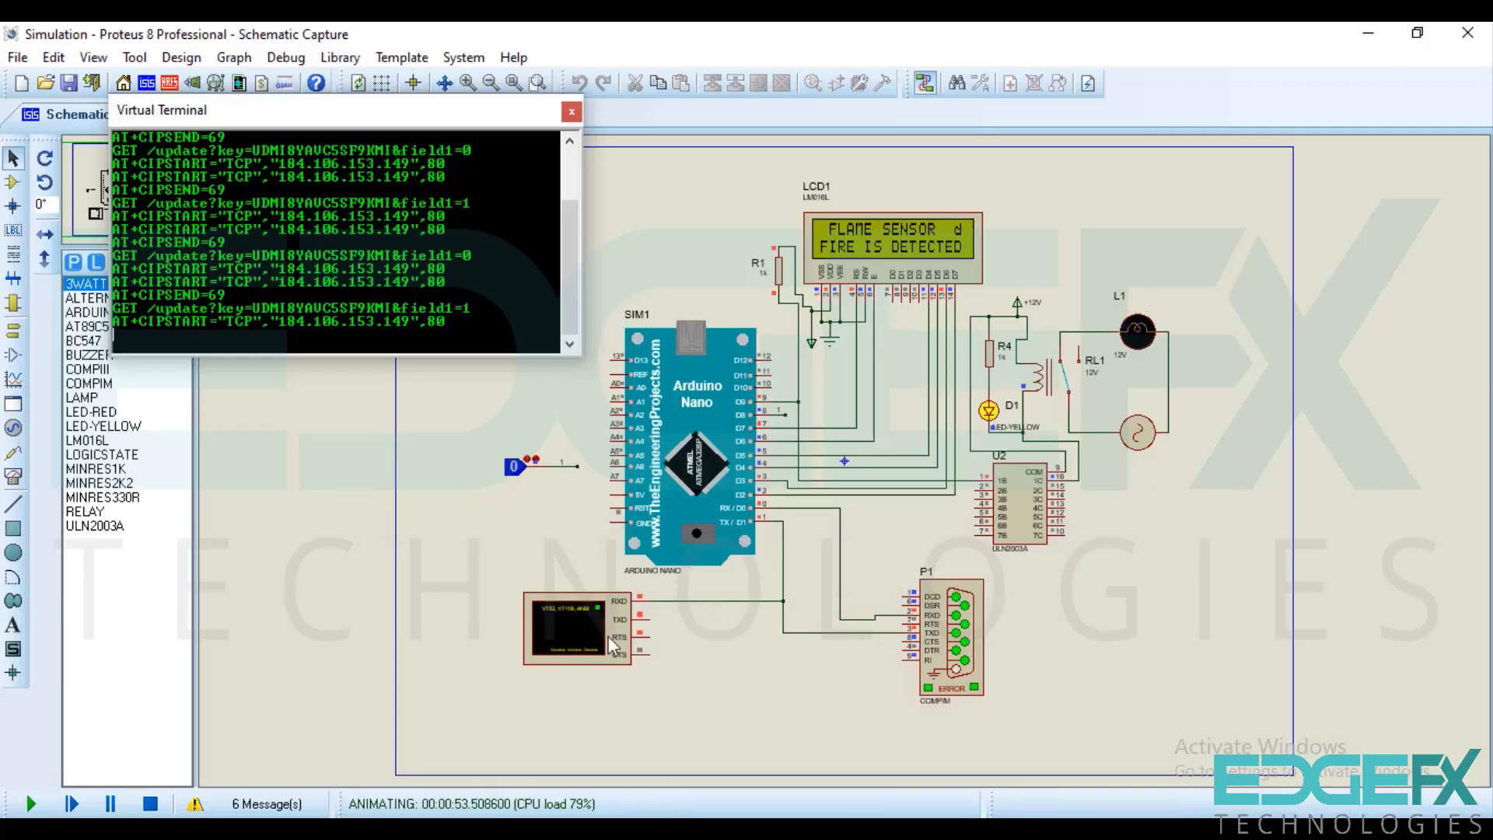